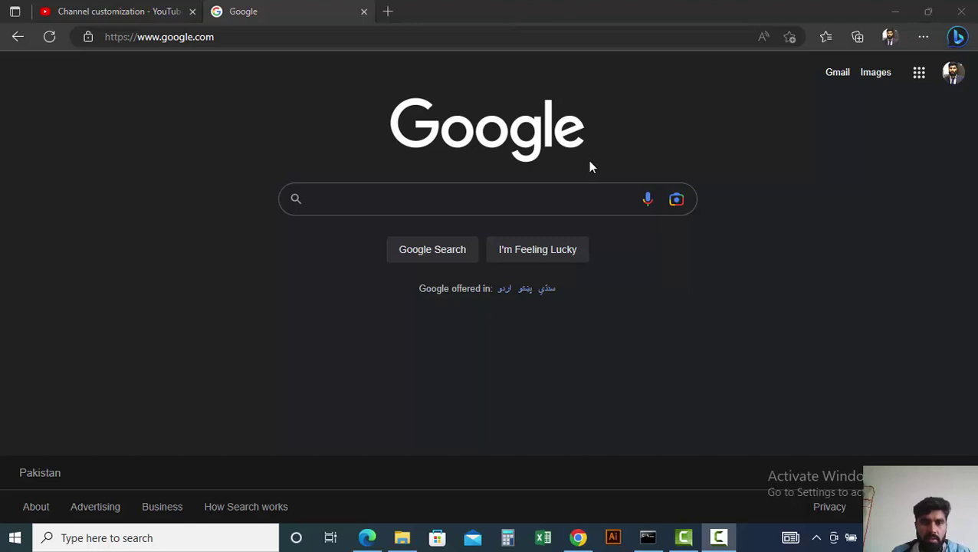
Search Google for "chat gpt login" and open the Chat GPT - OpenAI result.
click(479, 200)
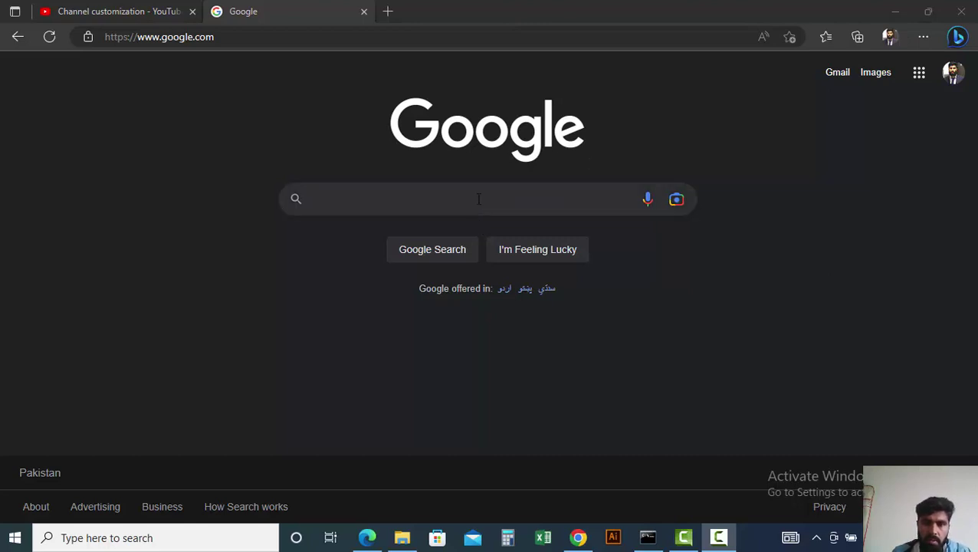
text(ch)
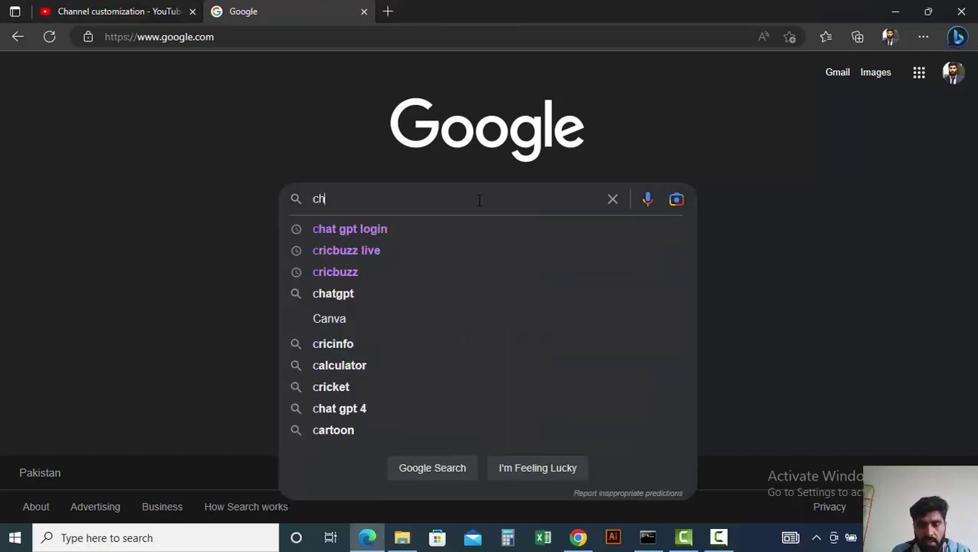
text(at)
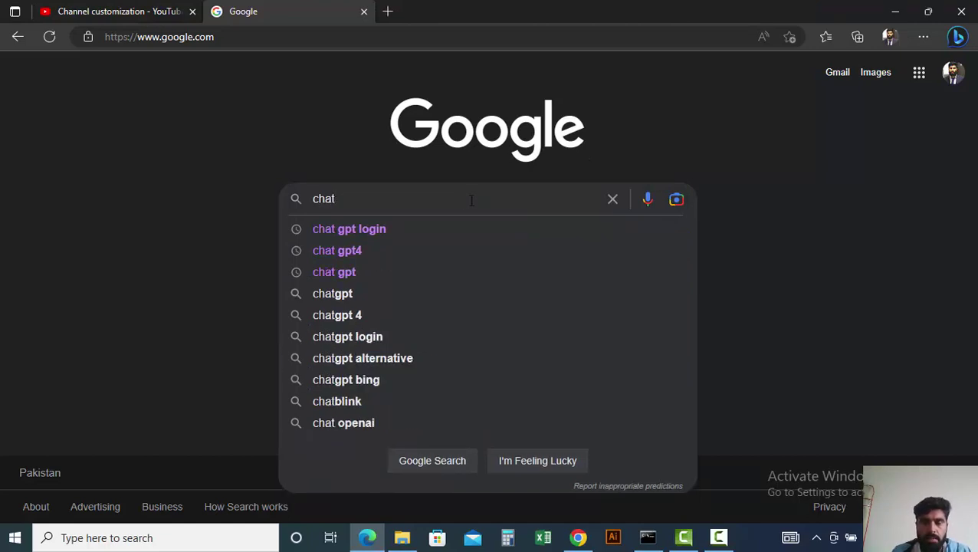
click(400, 230)
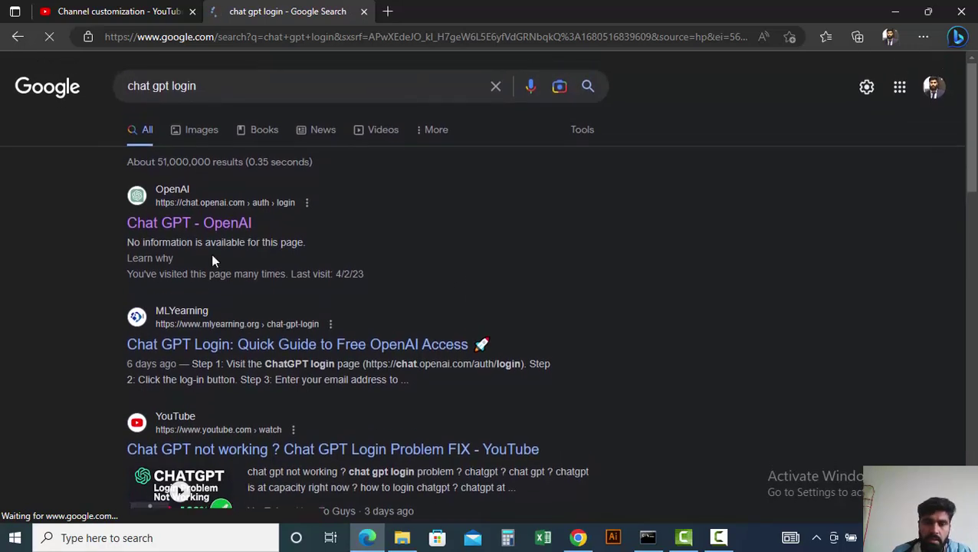
click(169, 228)
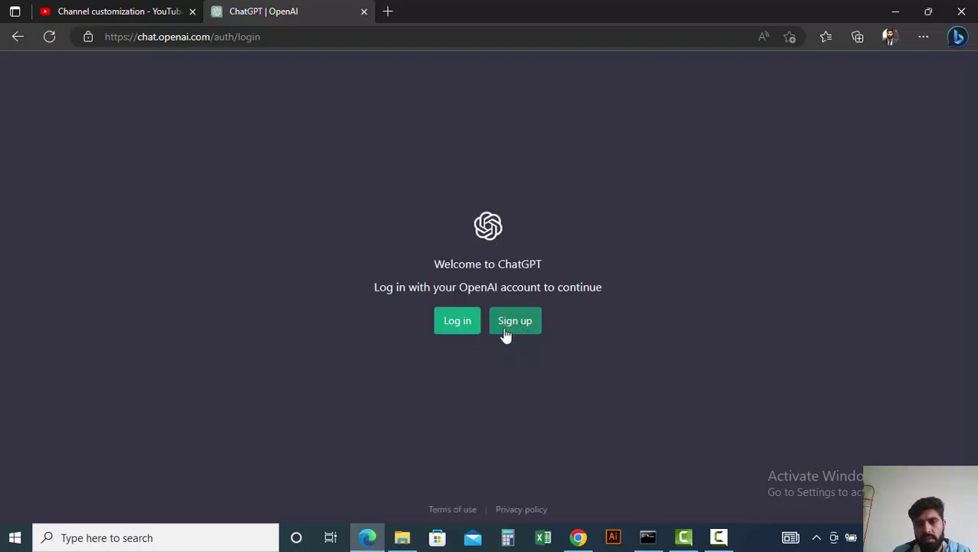
Log in to ChatGPT with the saved account e-mail address and the account password.
click(460, 327)
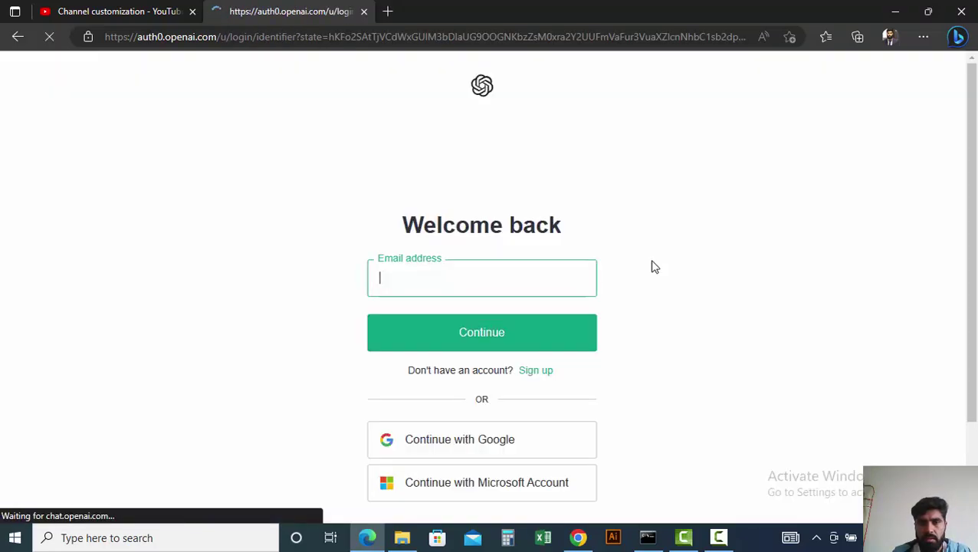
click(473, 285)
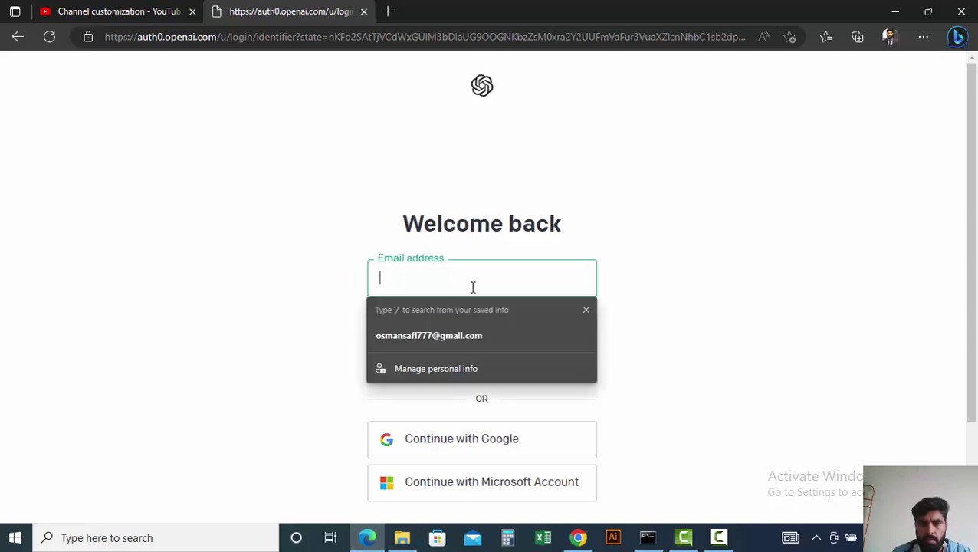
click(452, 337)
click(493, 347)
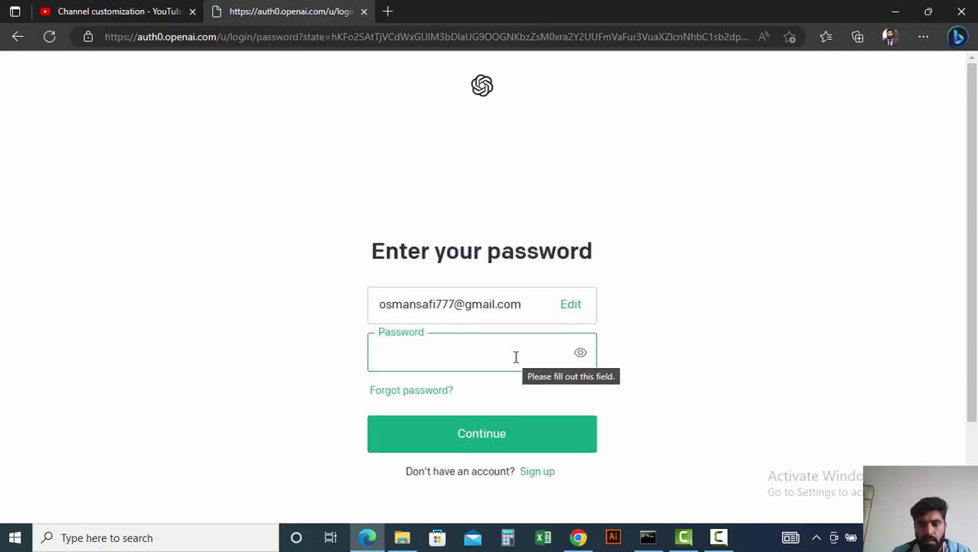
text(***)
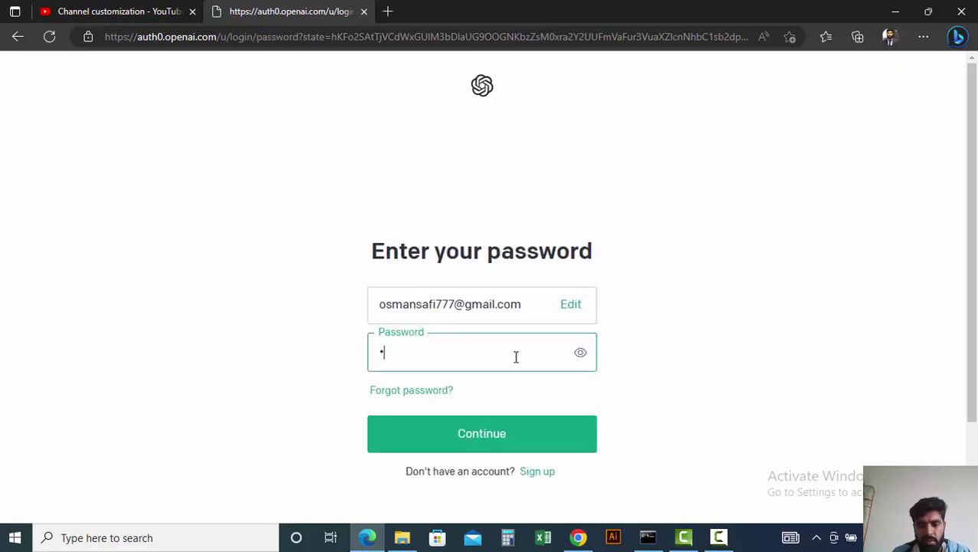
text(***)
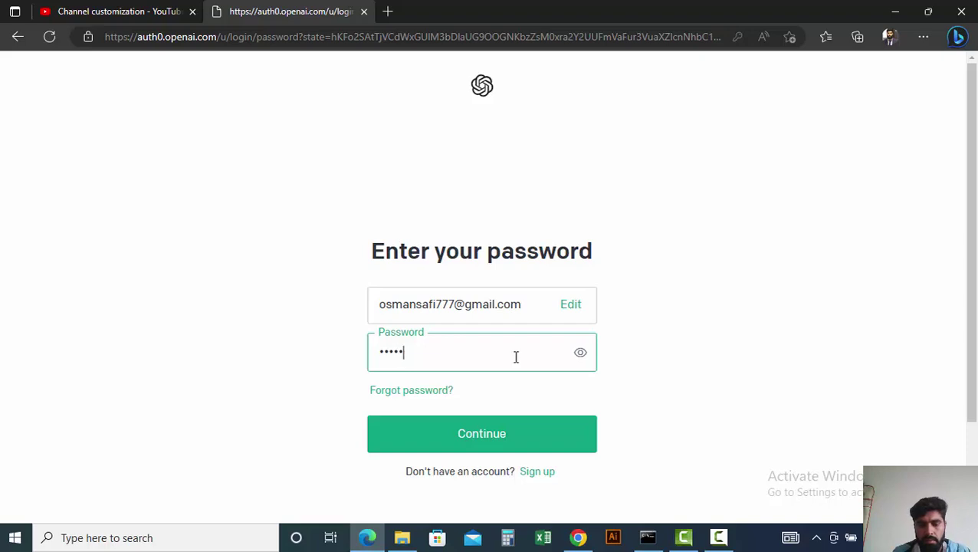
text(****)
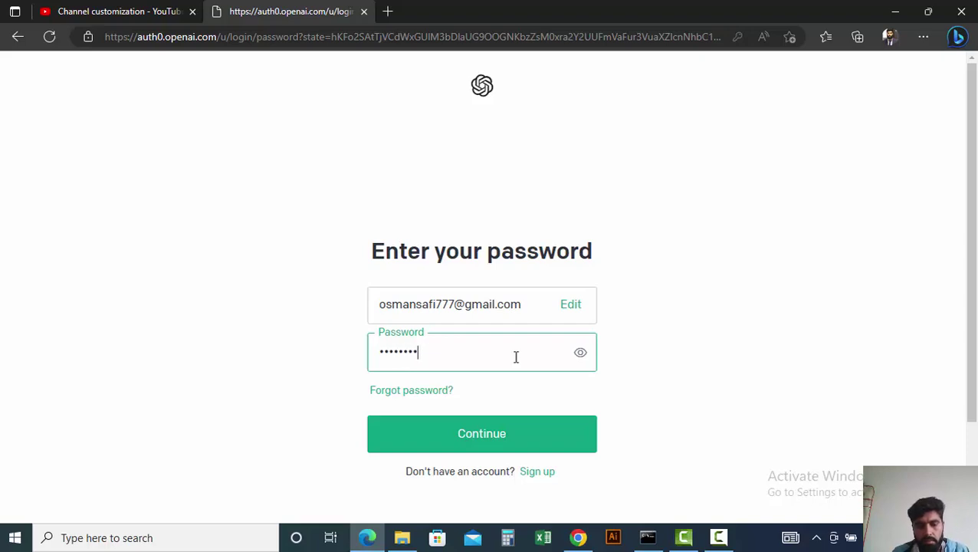
key(Return)
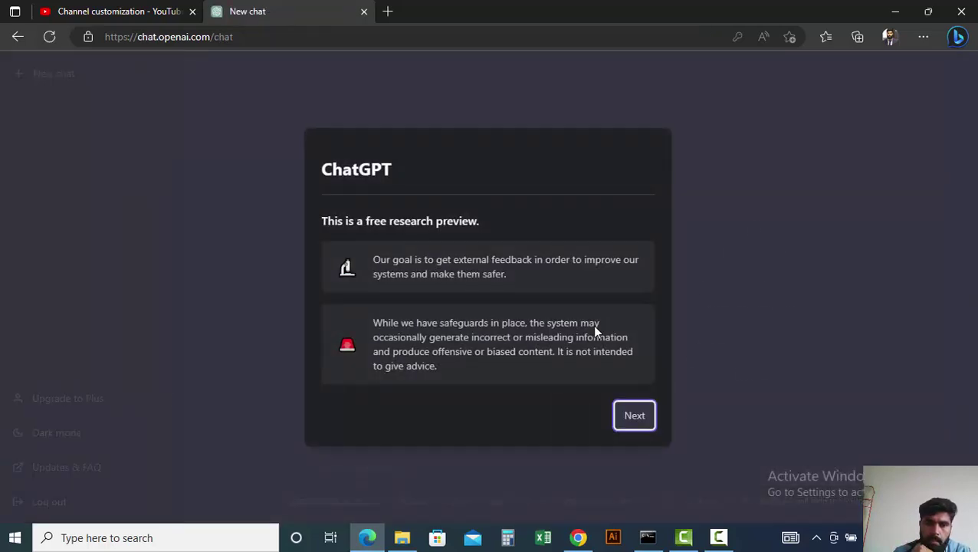
Go through the ChatGPT introduction notices to the end and dismiss them.
click(633, 420)
click(640, 407)
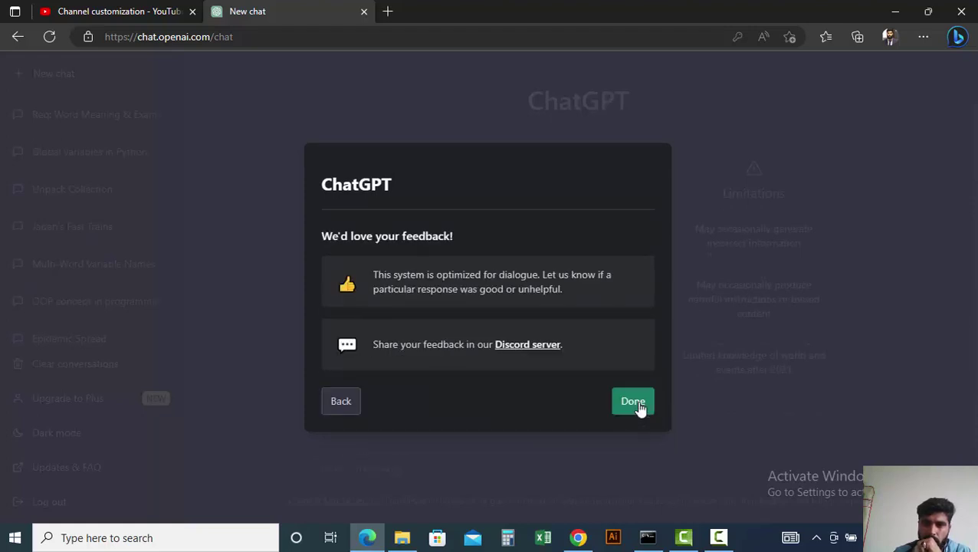
click(640, 407)
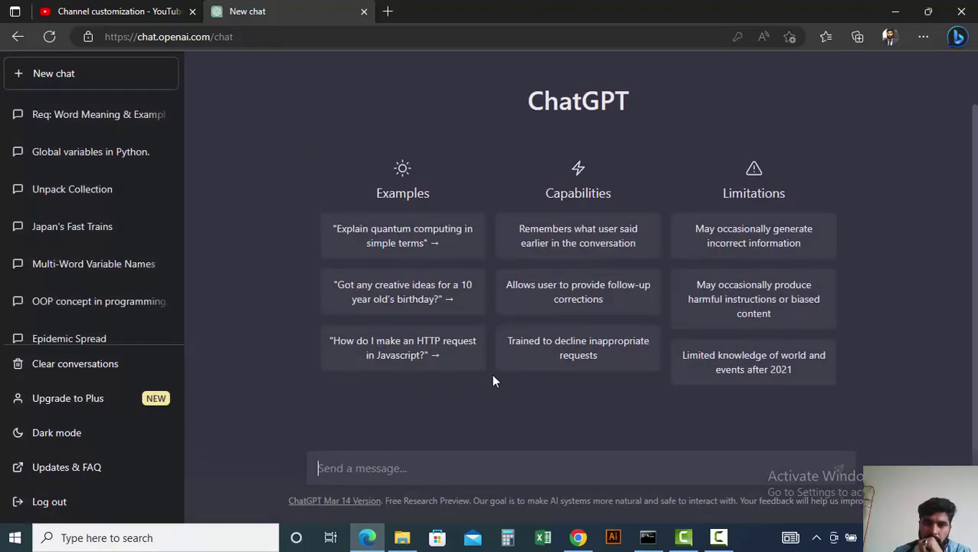
scroll(255, 215, up, 1)
scroll(254, 215, down, 1)
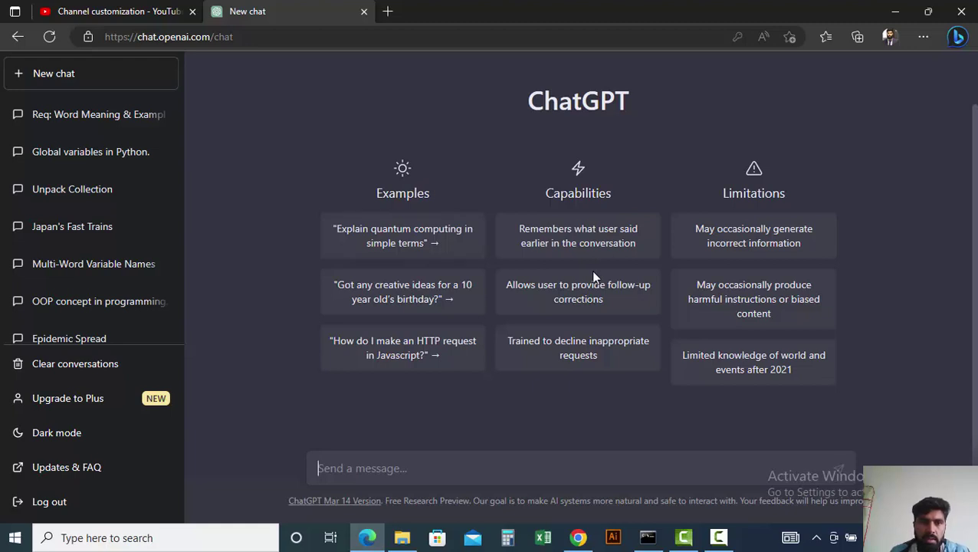
scroll(657, 143, up, 2)
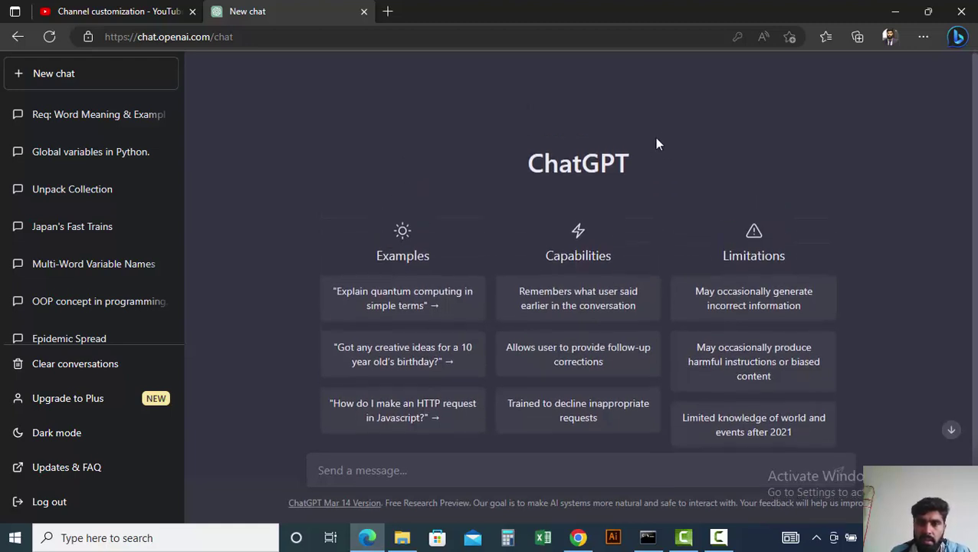
scroll(452, 164, down, 2)
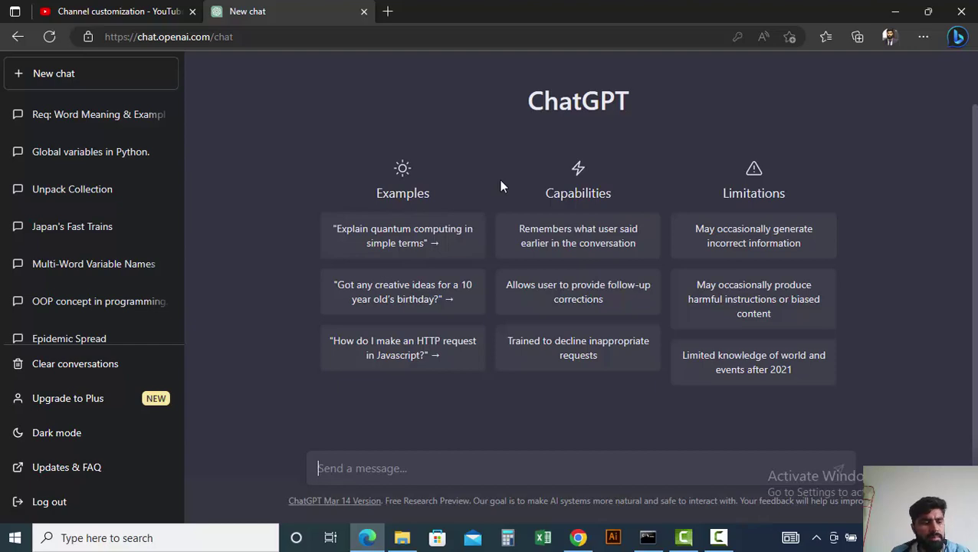
Find Bing through a Google search in a new browser tab and open its Chat page.
click(388, 10)
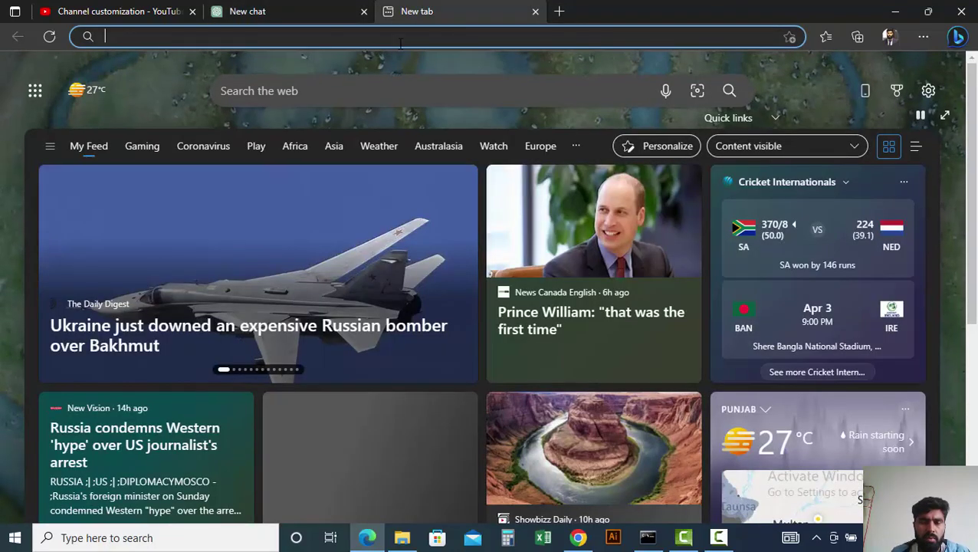
text(g)
key(Return)
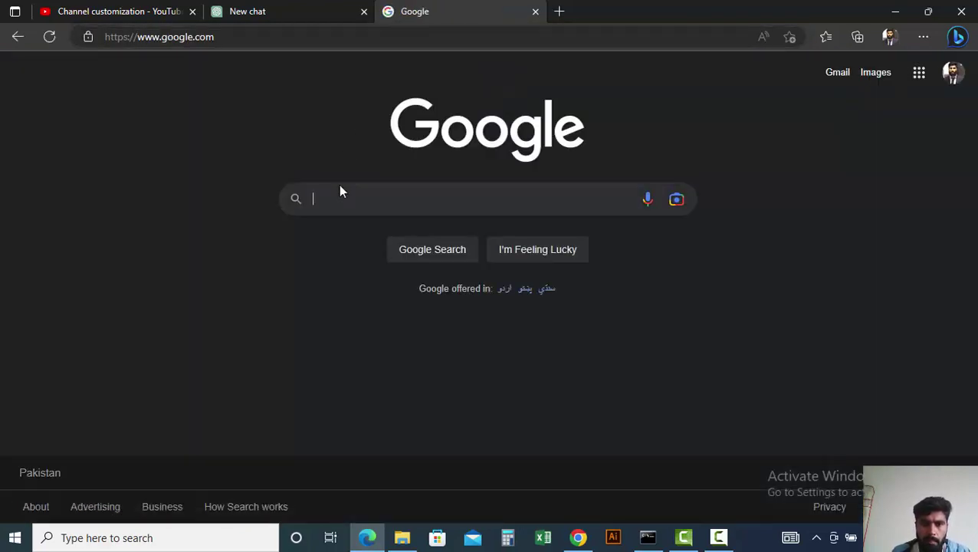
text(Bi)
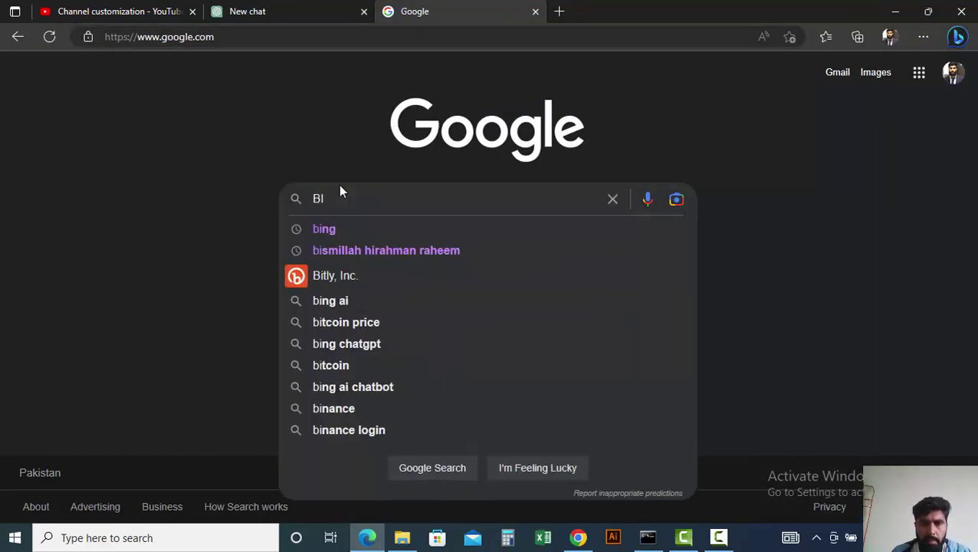
text(ng)
key(Return)
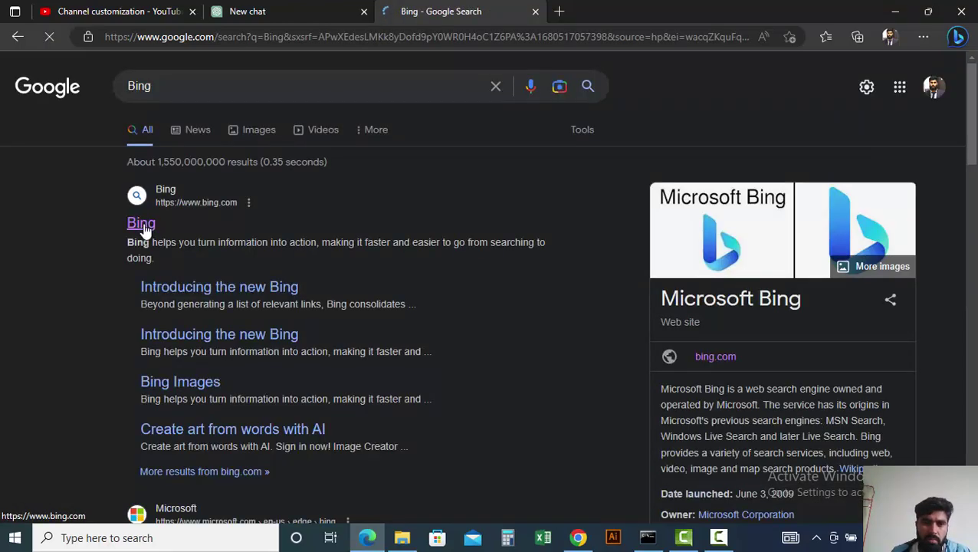
click(143, 225)
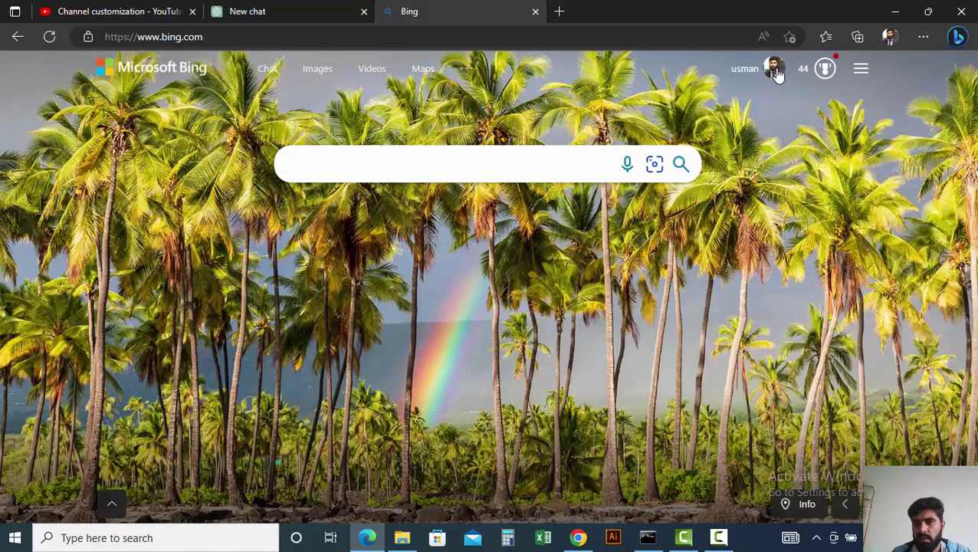
click(267, 74)
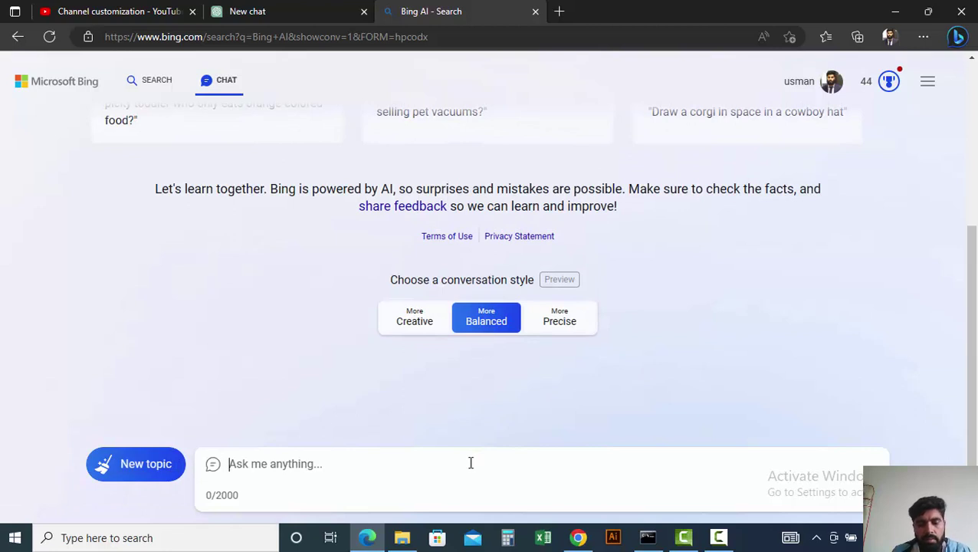
Send Bing Chat the message "I will provide a passge please correct my mistakes.".
text(I wi)
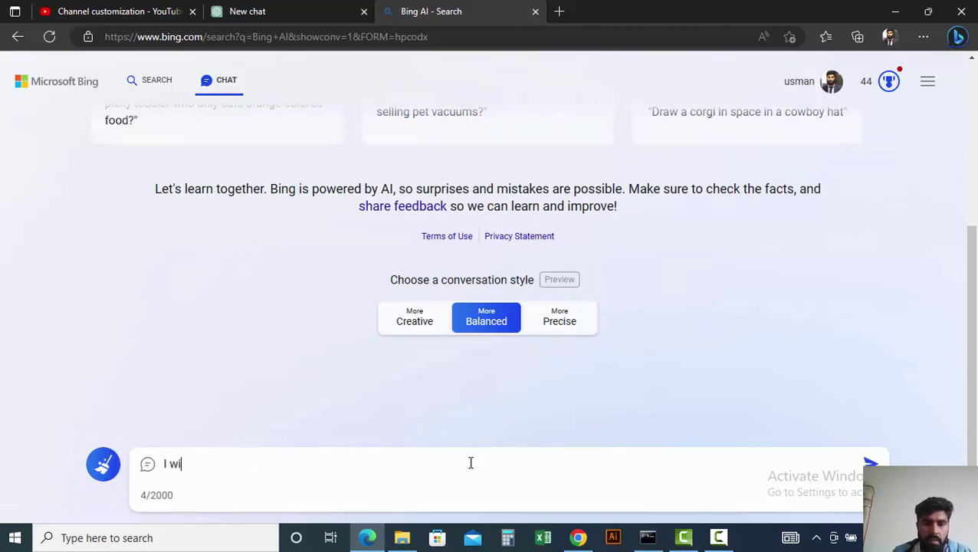
text(ll prive)
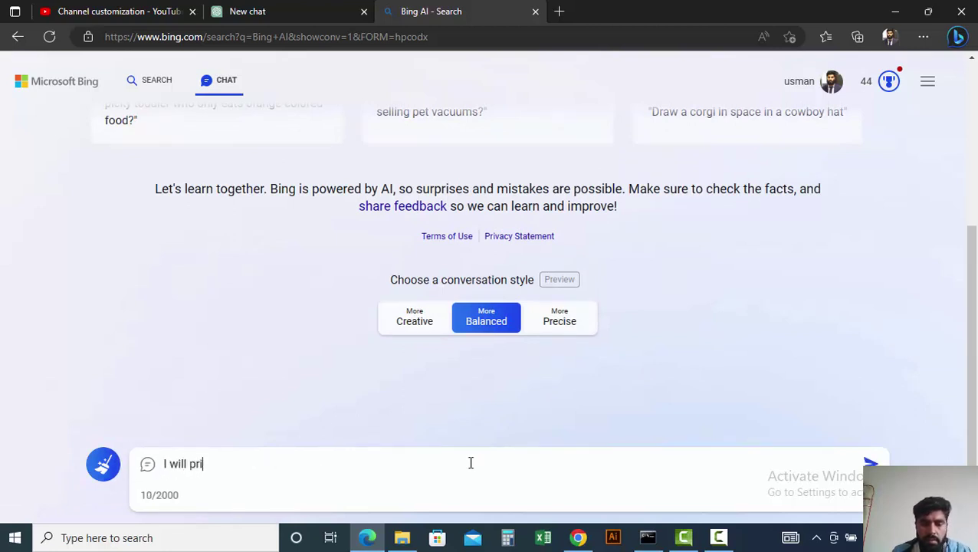
key(BackSpace)
key(BackSpace)
key(BackSpace)
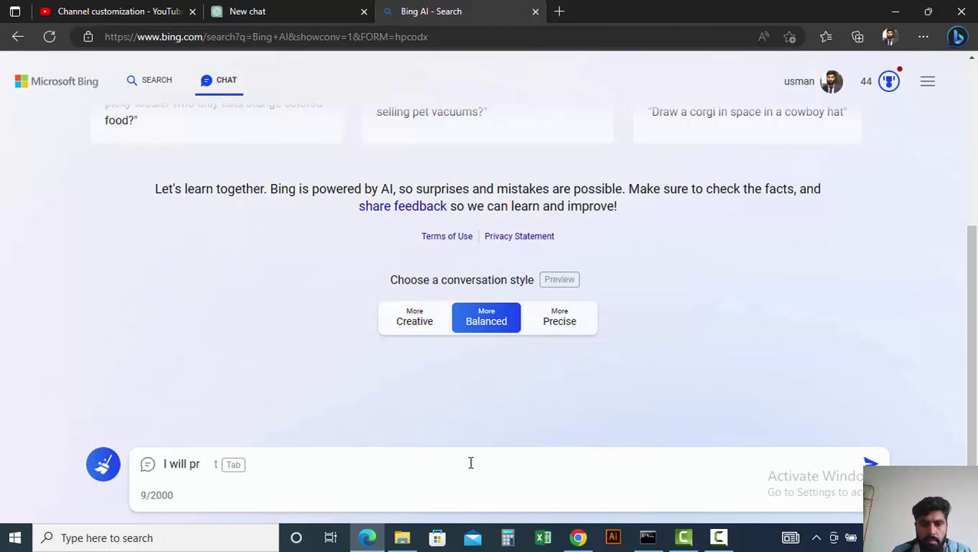
text(ovid)
text(e a)
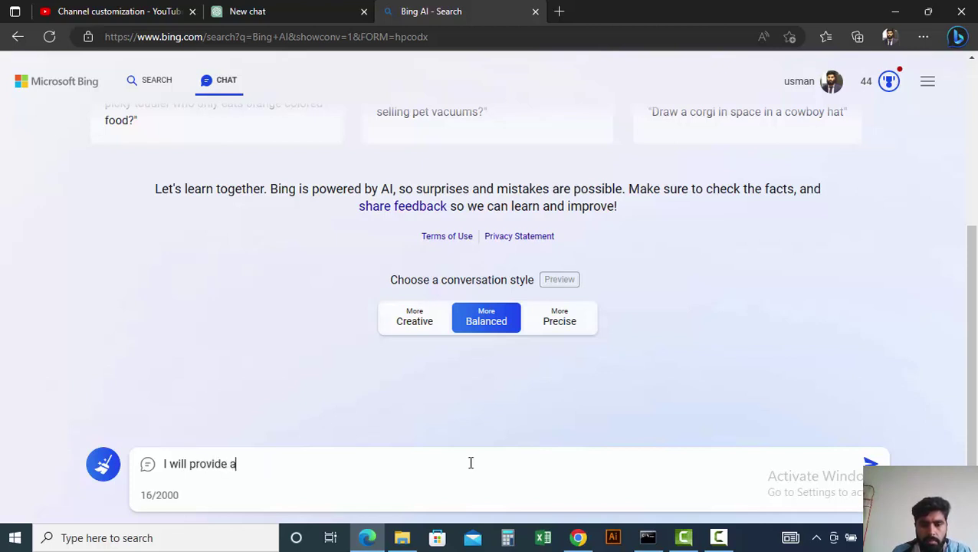
text( passge)
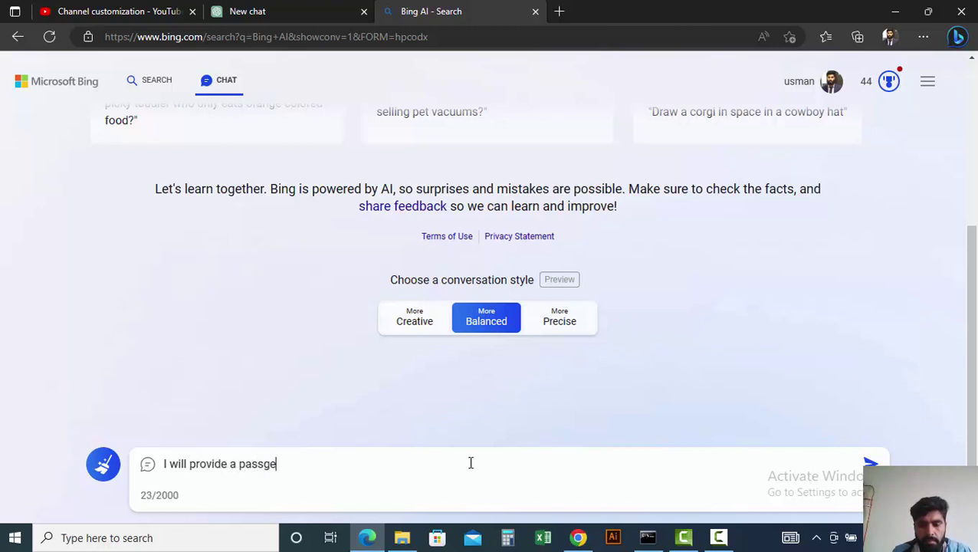
text( please correct m)
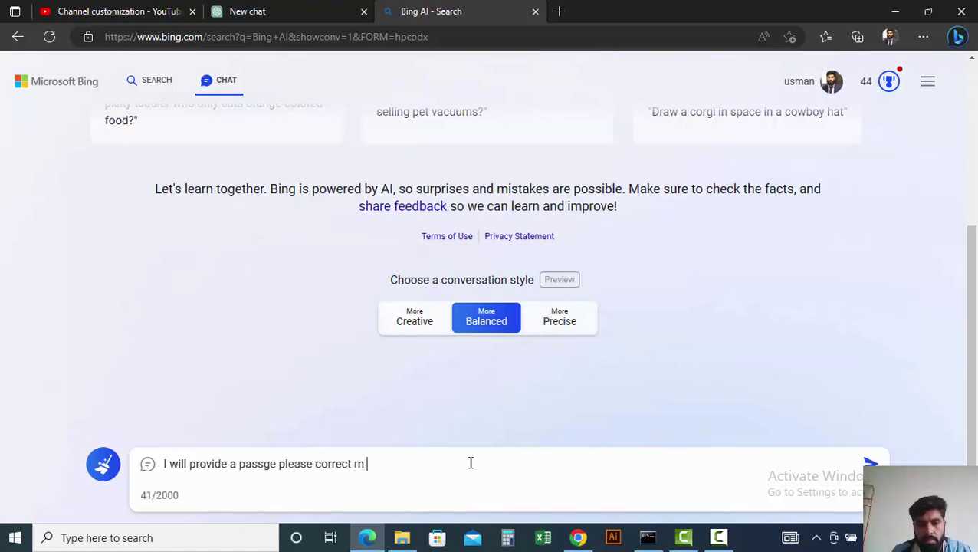
text( y )
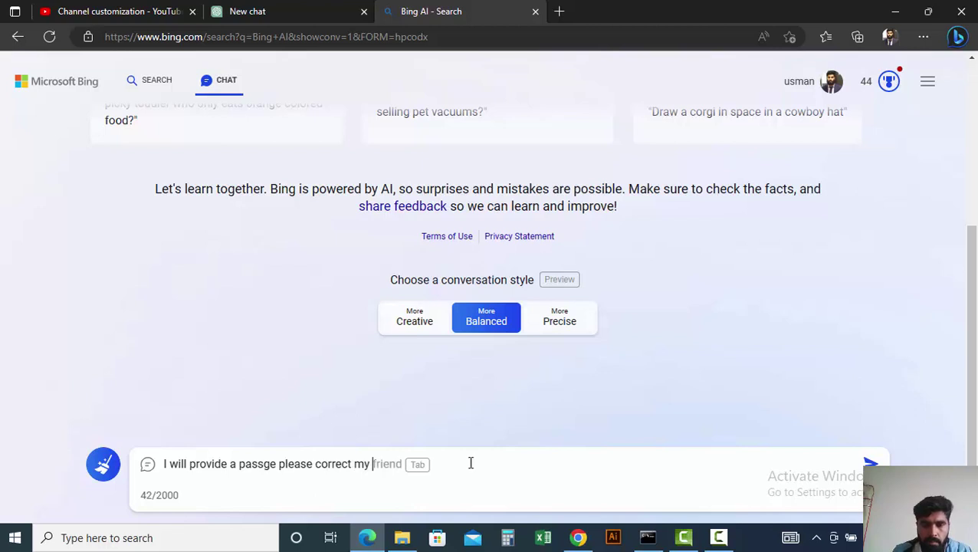
text(mistakew)
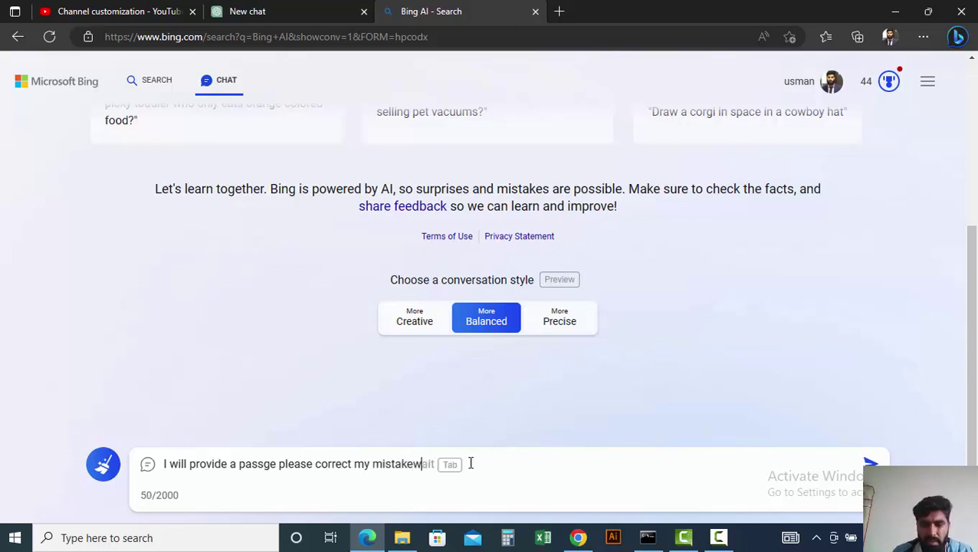
key(BackSpace)
text(s)
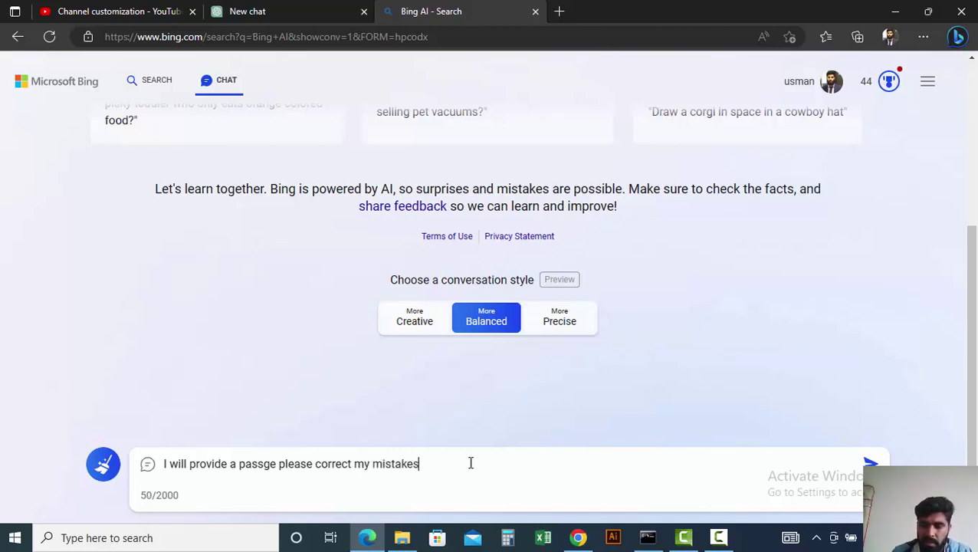
text(.)
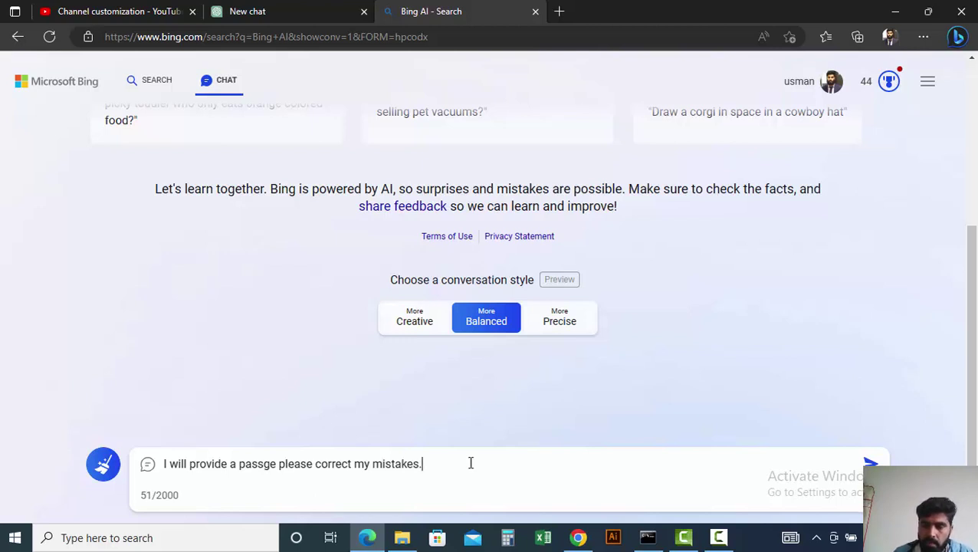
key(Return)
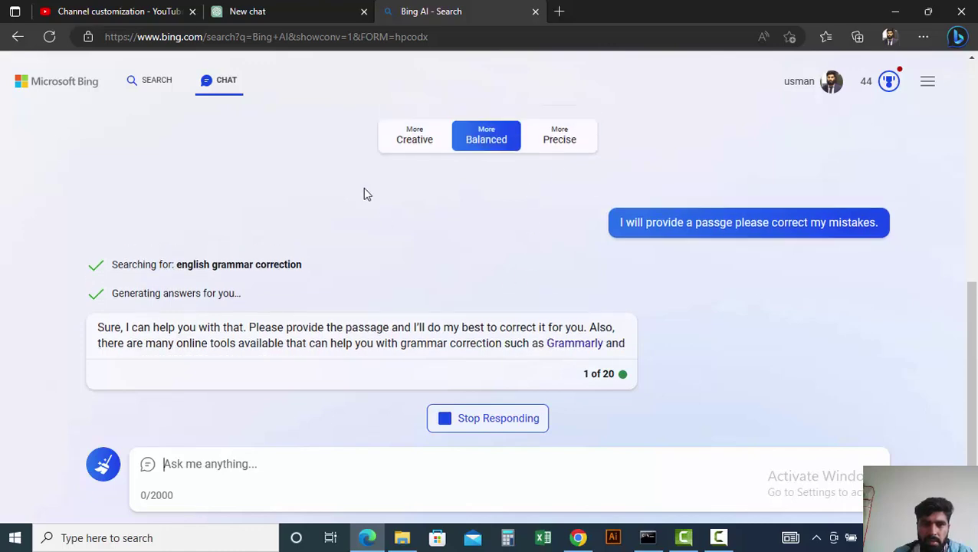
Switch to ChatGPT and send it the message "I will provide you a passage please correct my mistakes".
click(297, 11)
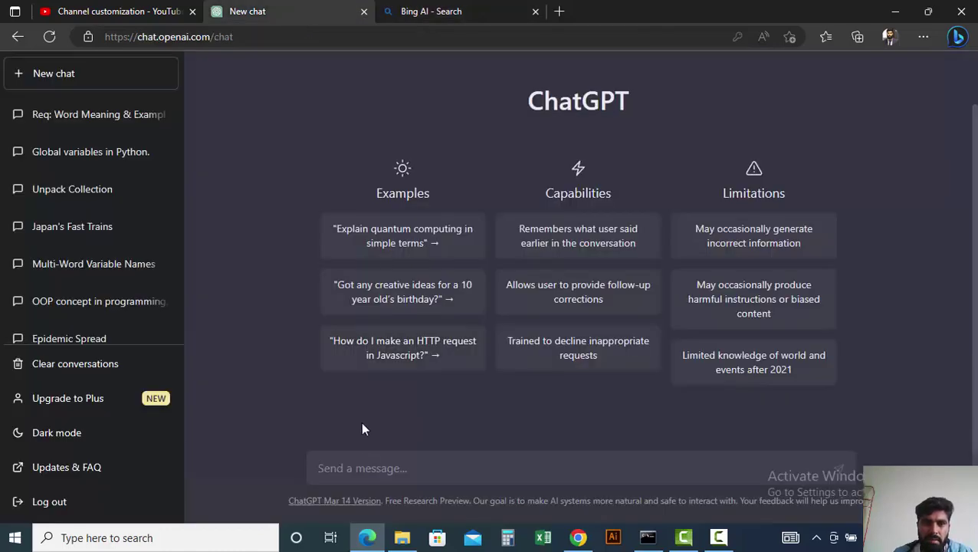
text(I w)
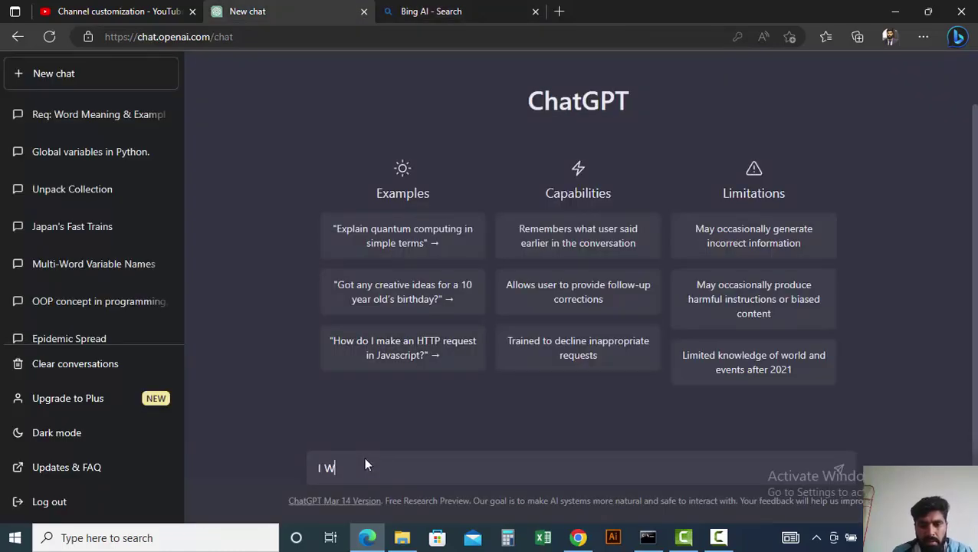
key(BackSpace)
text(wi)
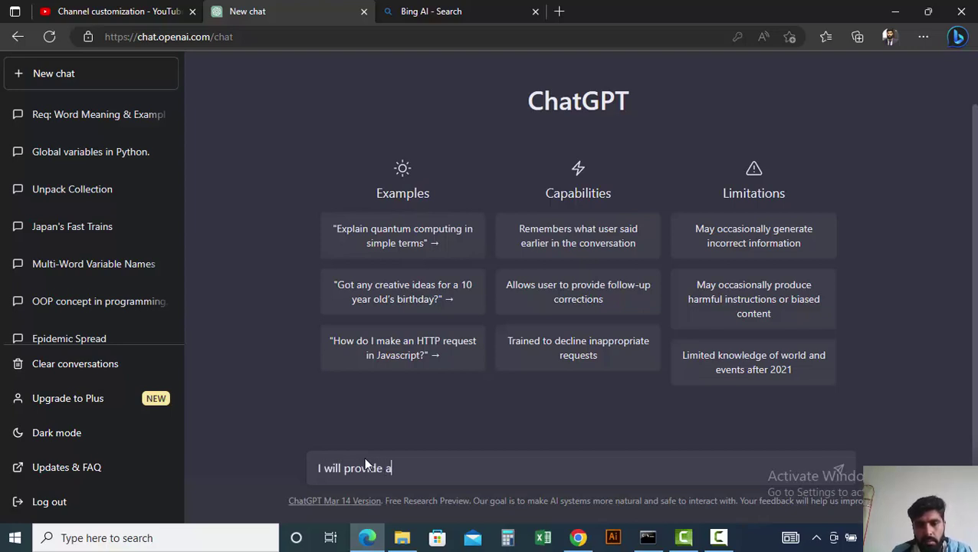
text(ll provide j)
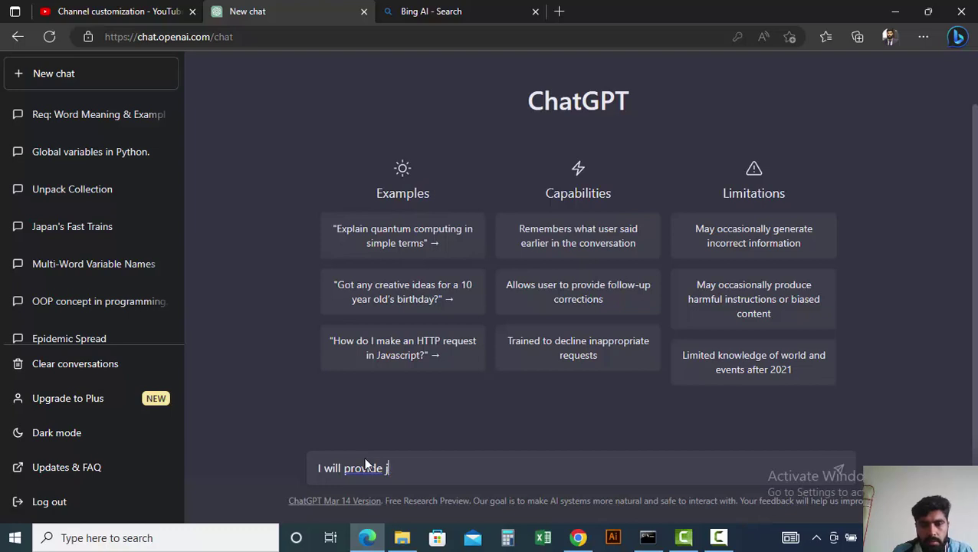
key(BackSpace)
text(you a pa)
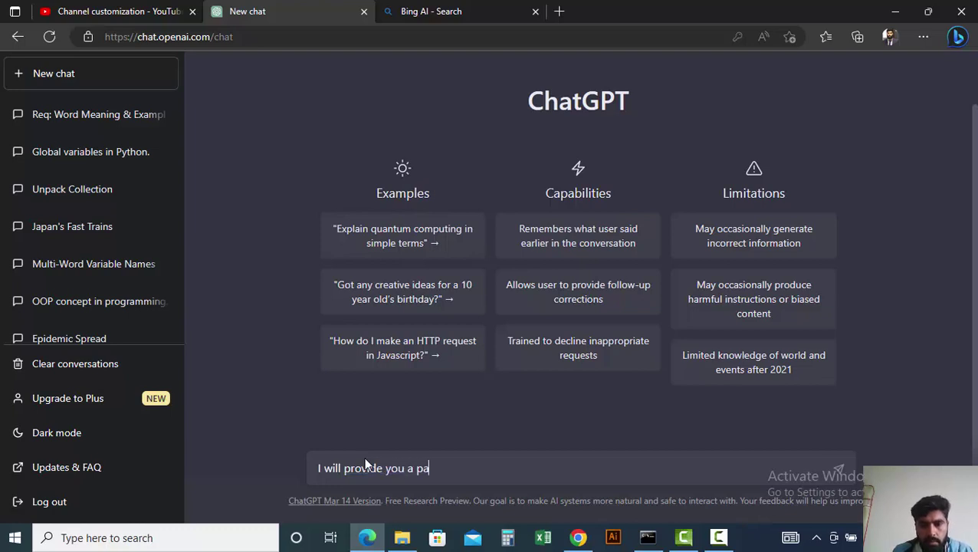
text(ssage ple)
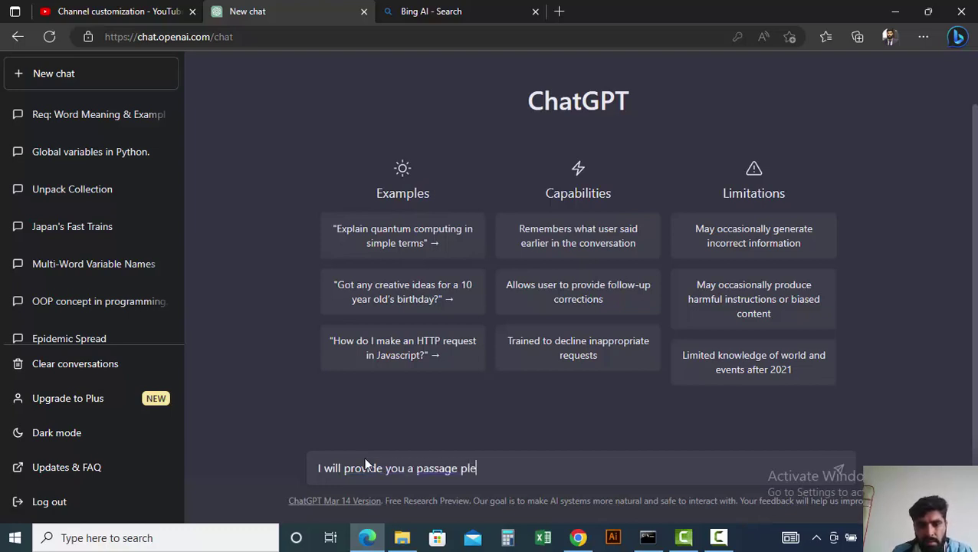
text(ase corre)
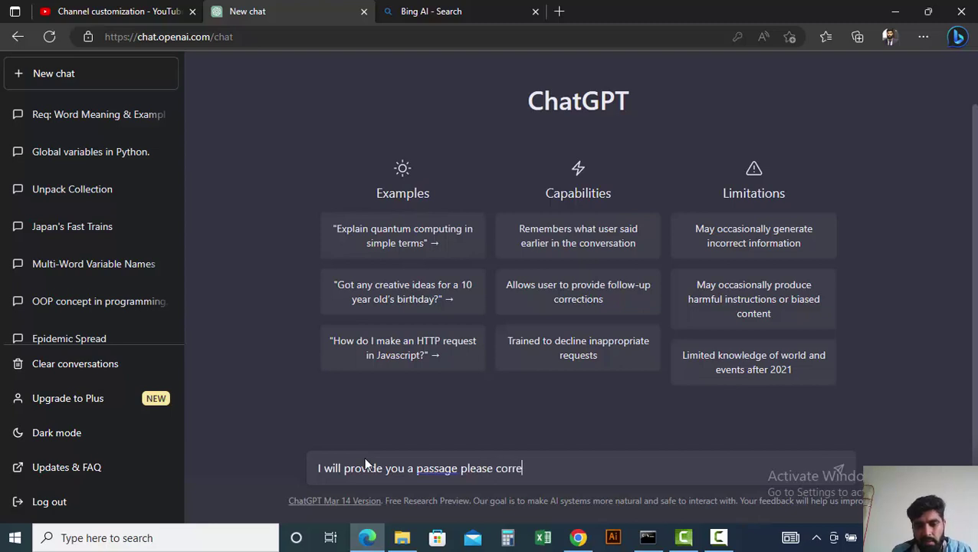
text(ct my mis)
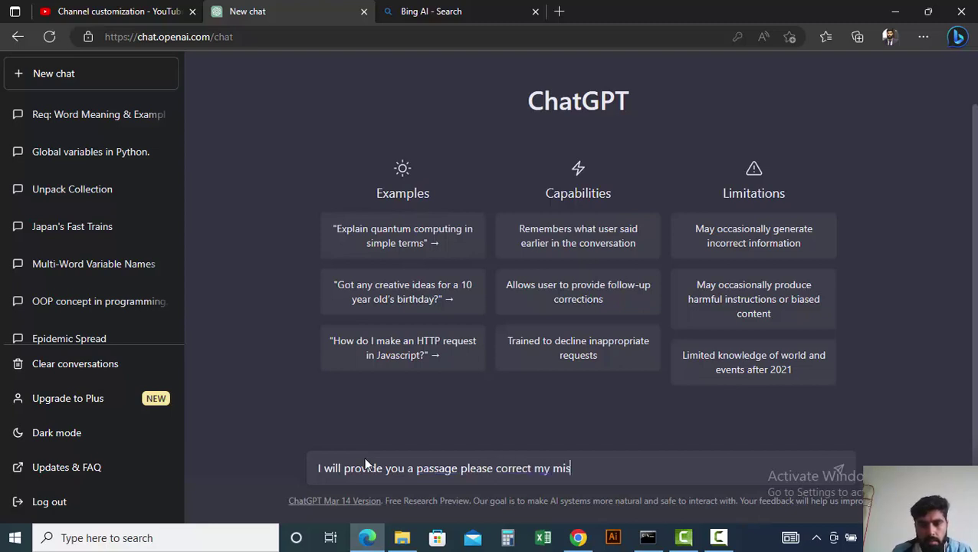
text(takes)
key(Return)
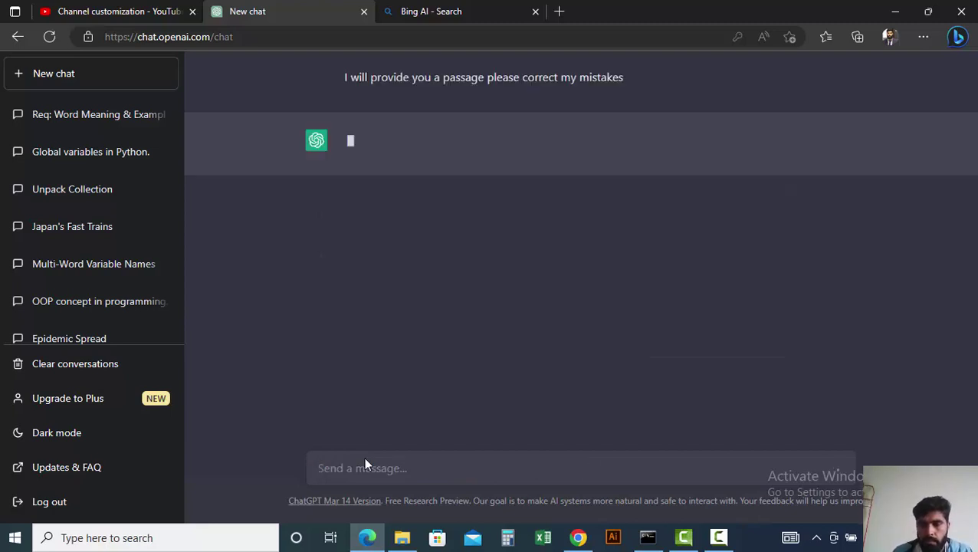